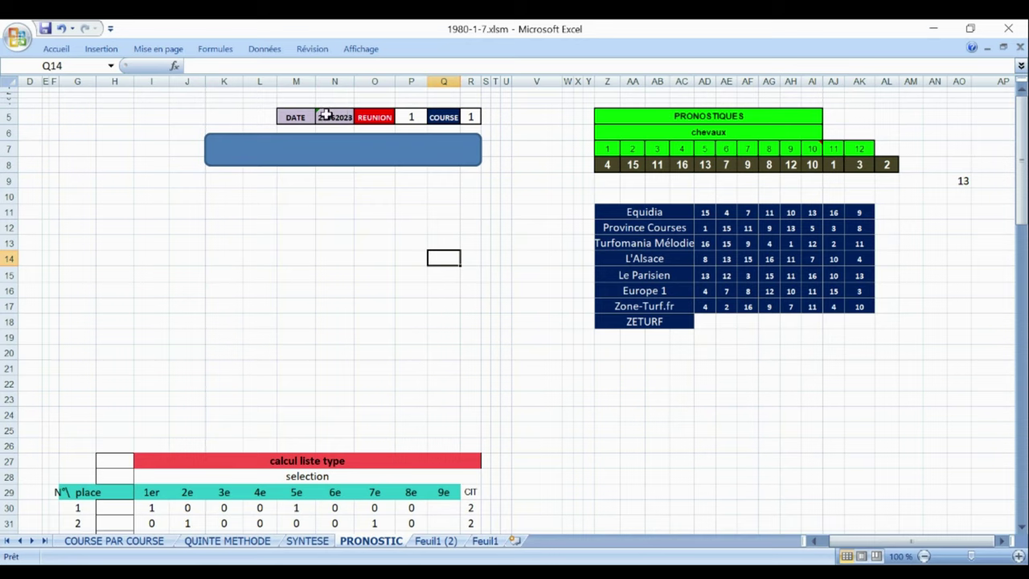
- Set the race date to 23062023 to load the forecasts for REUNION 1, COURSE 1
click(328, 118)
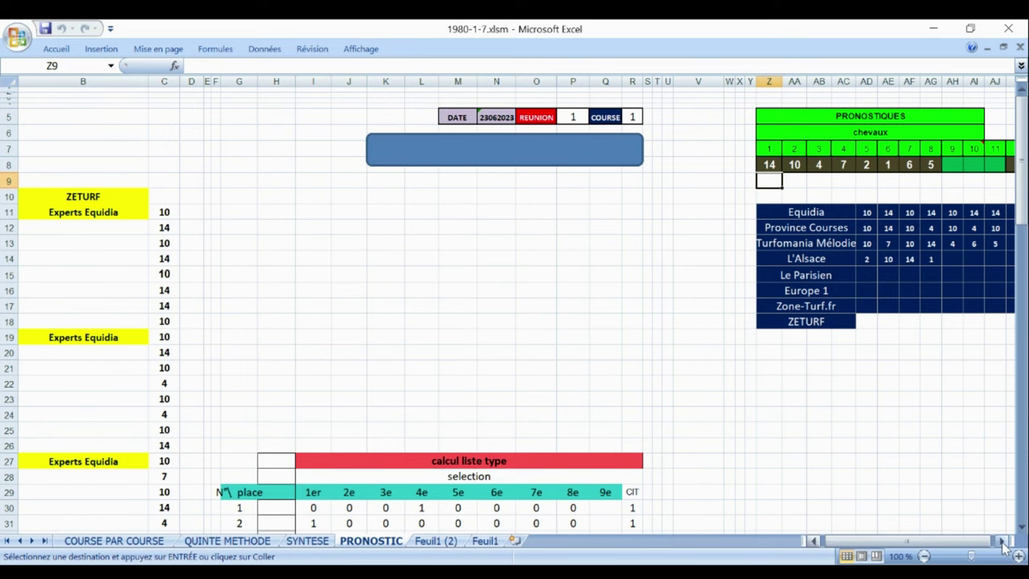
click(1001, 541)
click(1002, 543)
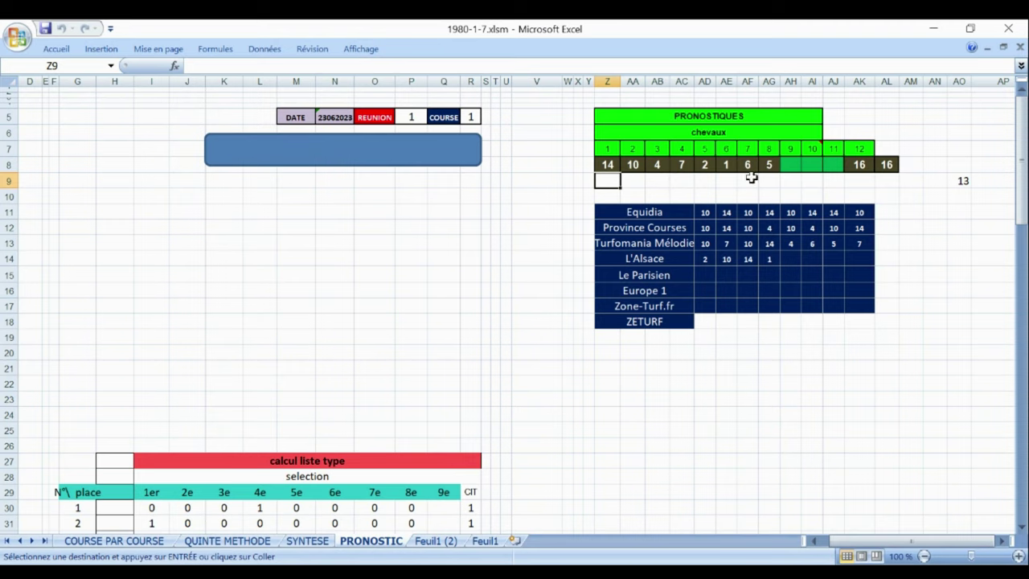
- Set the COURSE number to 2 for REUNION 1 to load that race's forecasts
click(473, 118)
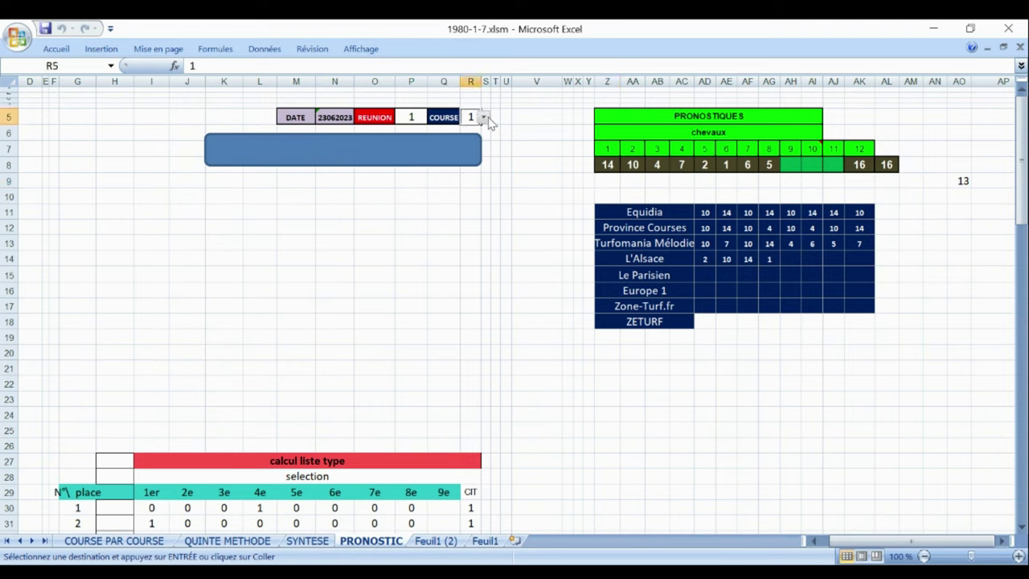
click(484, 118)
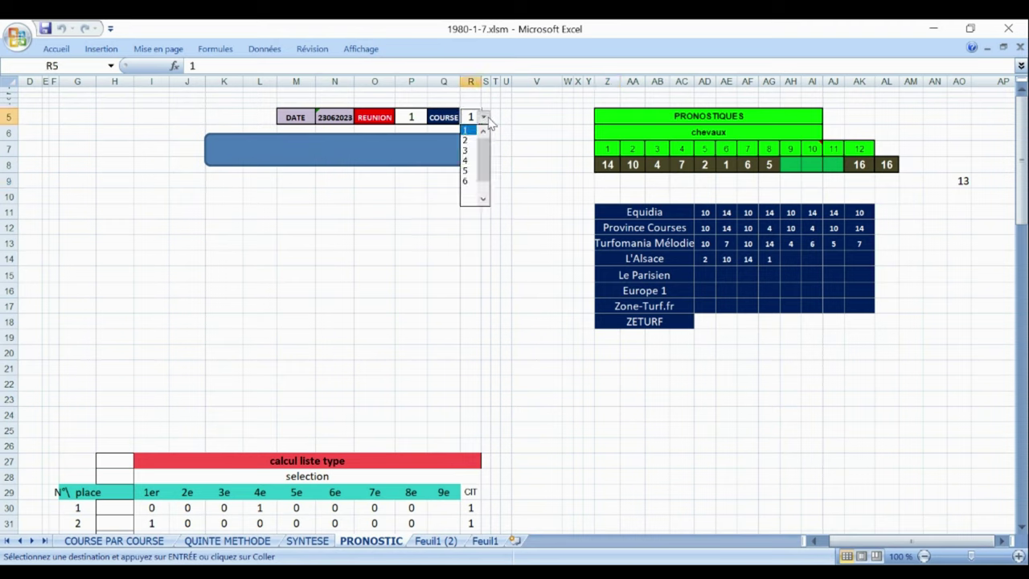
click(475, 141)
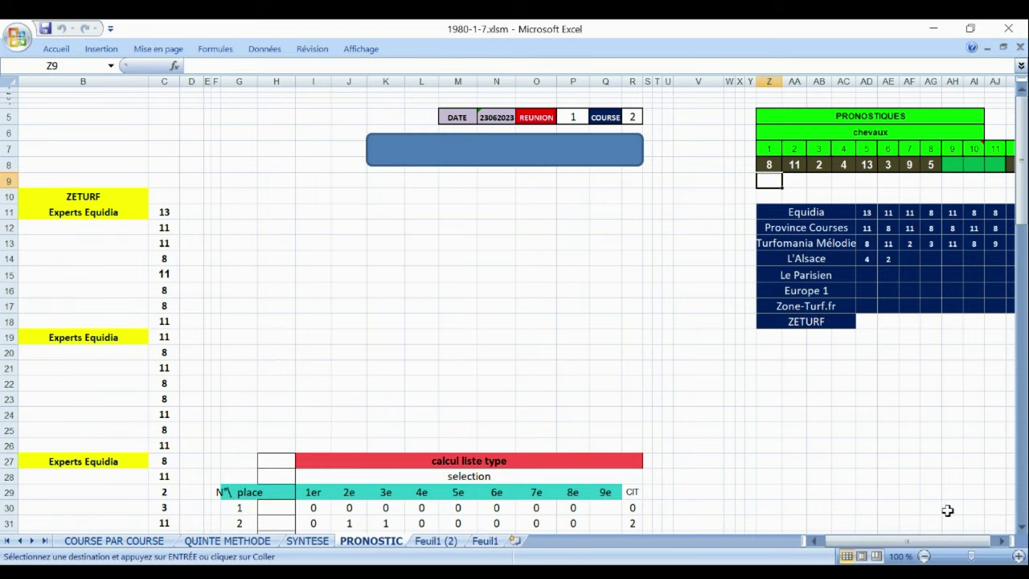
click(1001, 541)
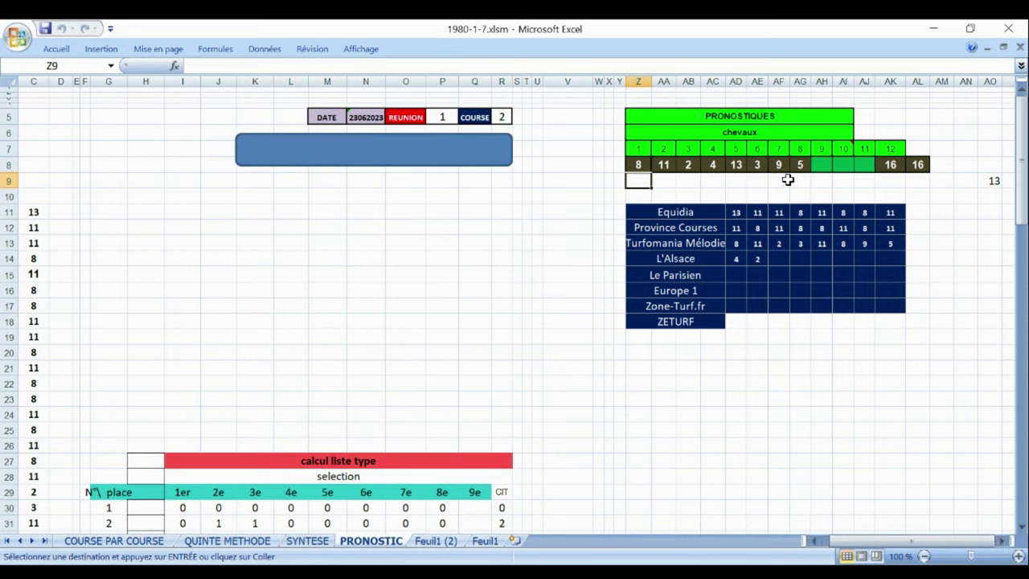
- Change the COURSE number to 3 to load the forecasts for the third race
click(502, 118)
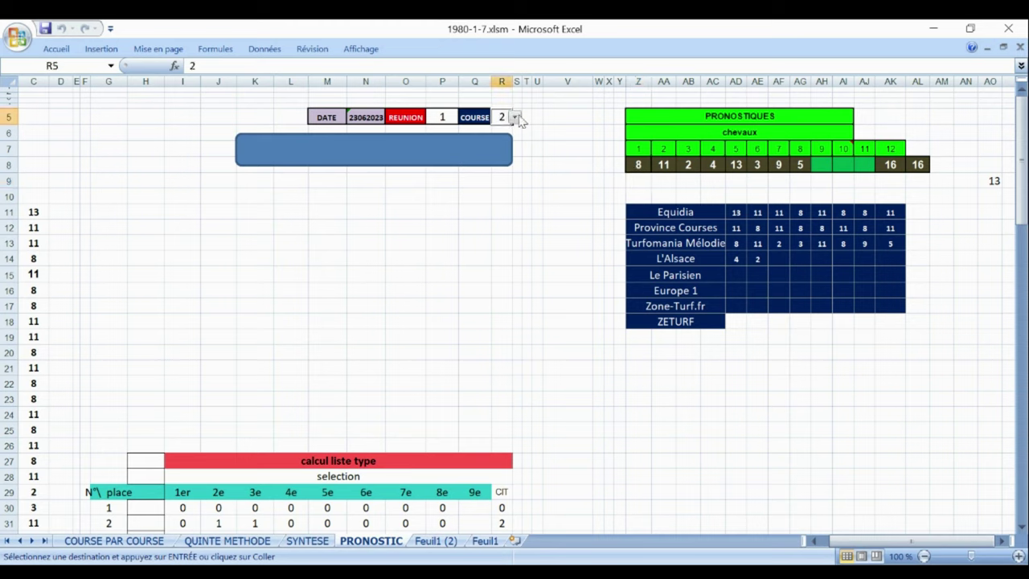
click(515, 117)
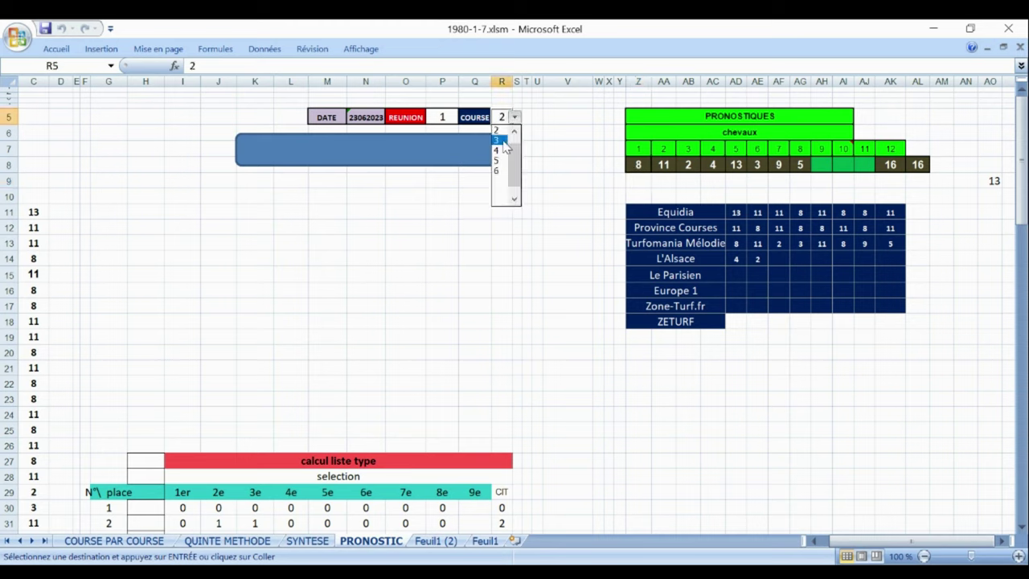
click(504, 141)
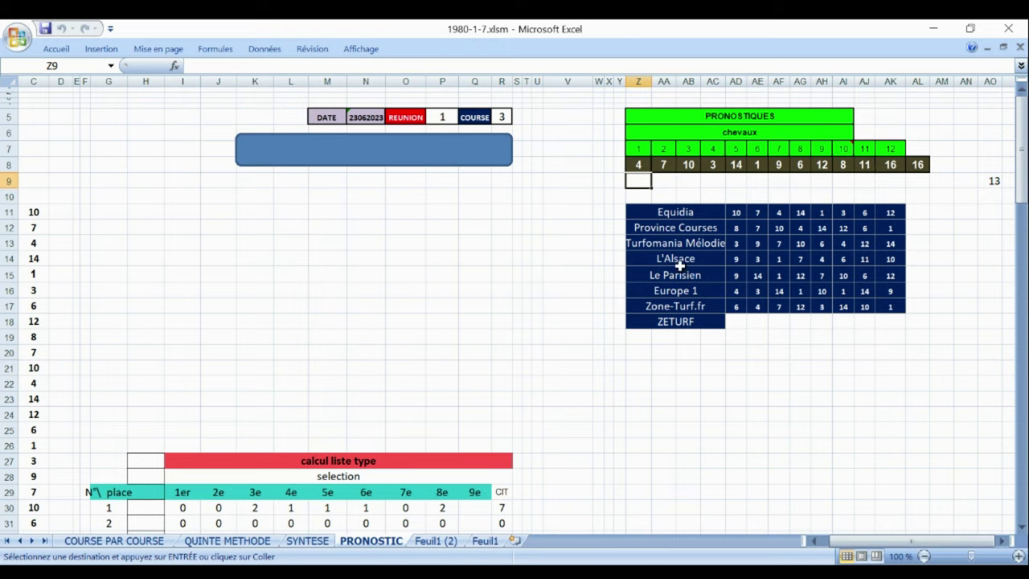
- Fill cells C86:C91 in the list of newspaper forecasts with the standard orange colour
drag(1022, 153, 1022, 265)
drag(1024, 352, 1020, 441)
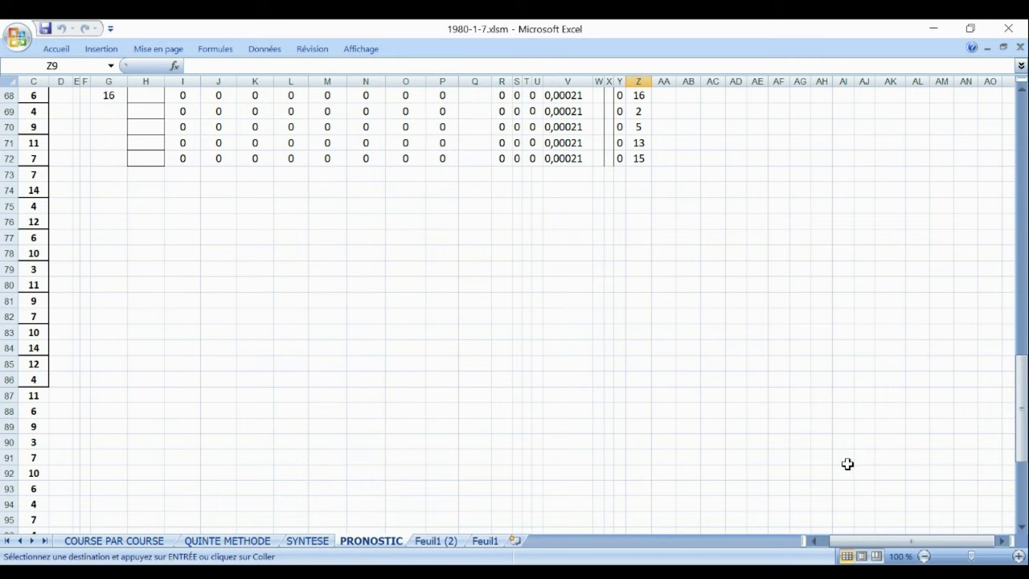
click(813, 543)
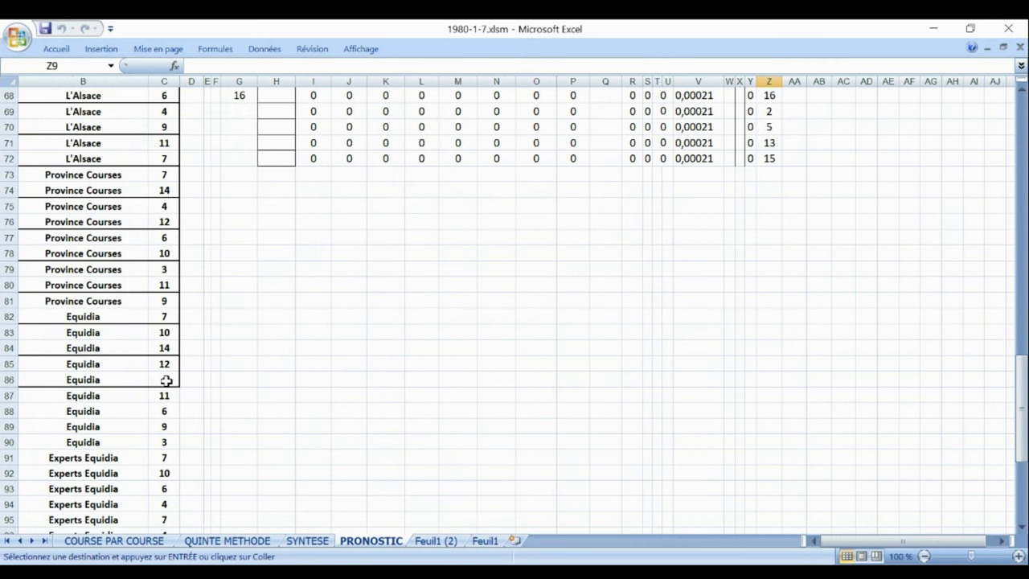
drag(150, 378, 169, 455)
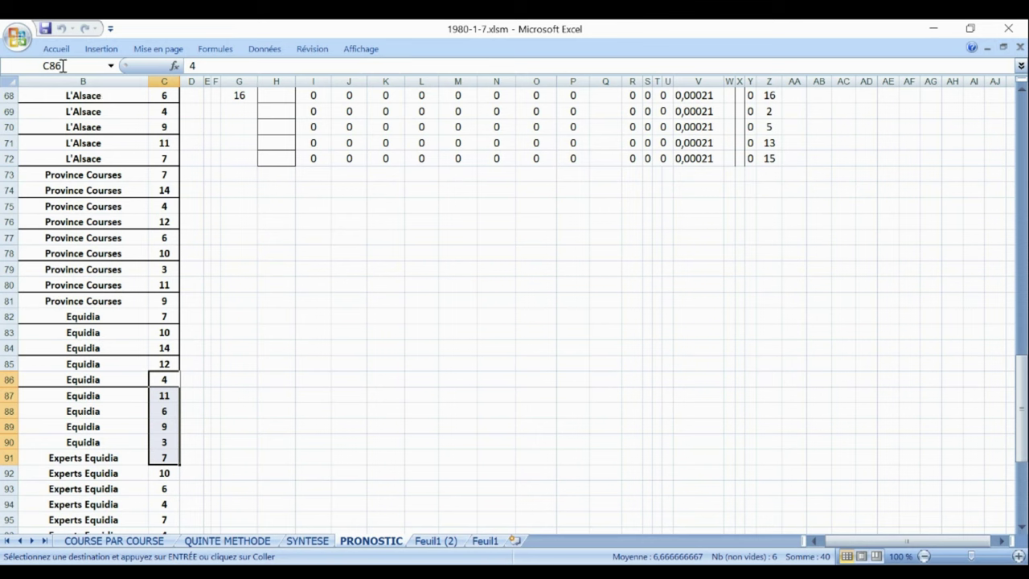
click(56, 49)
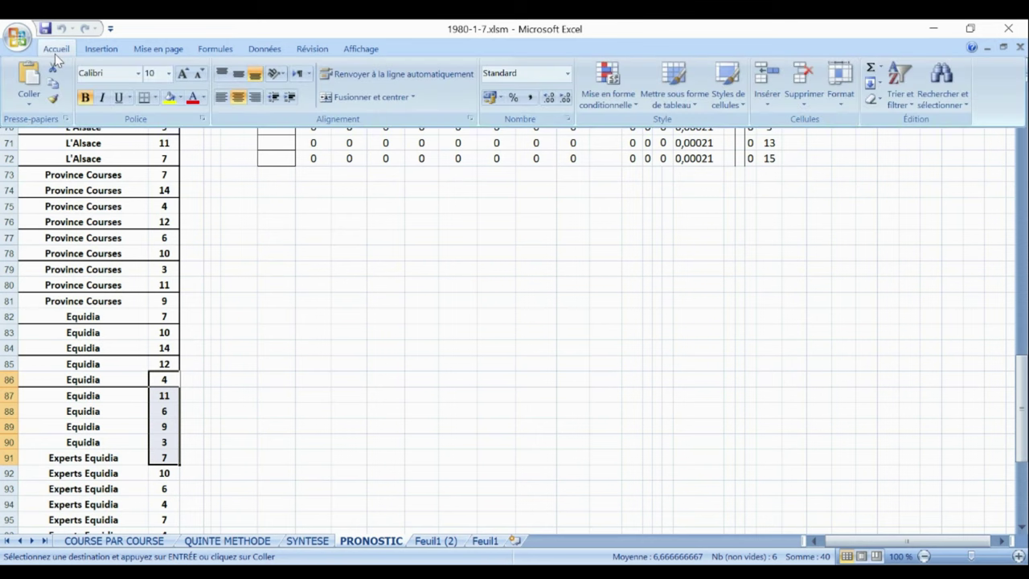
click(180, 99)
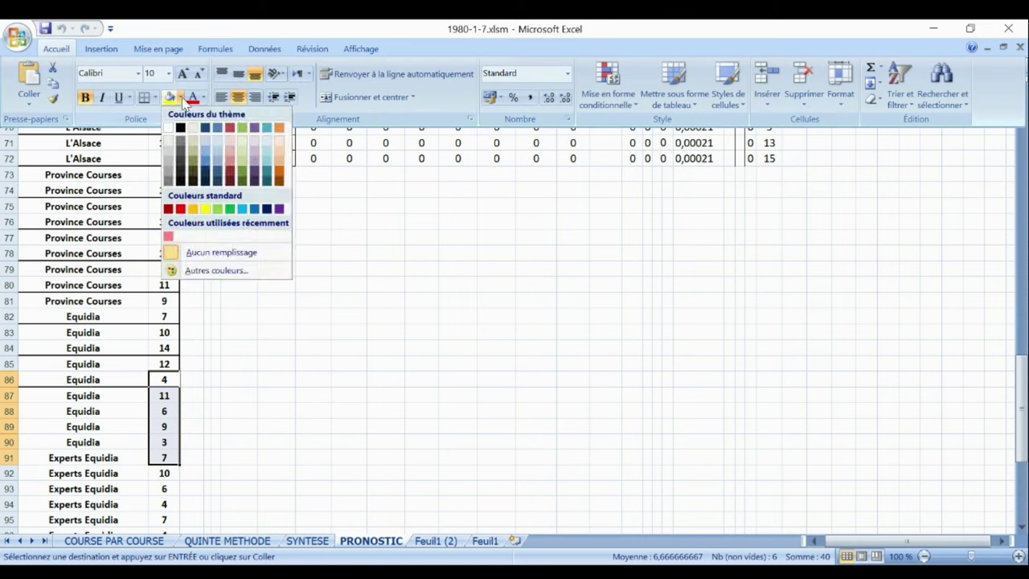
click(197, 209)
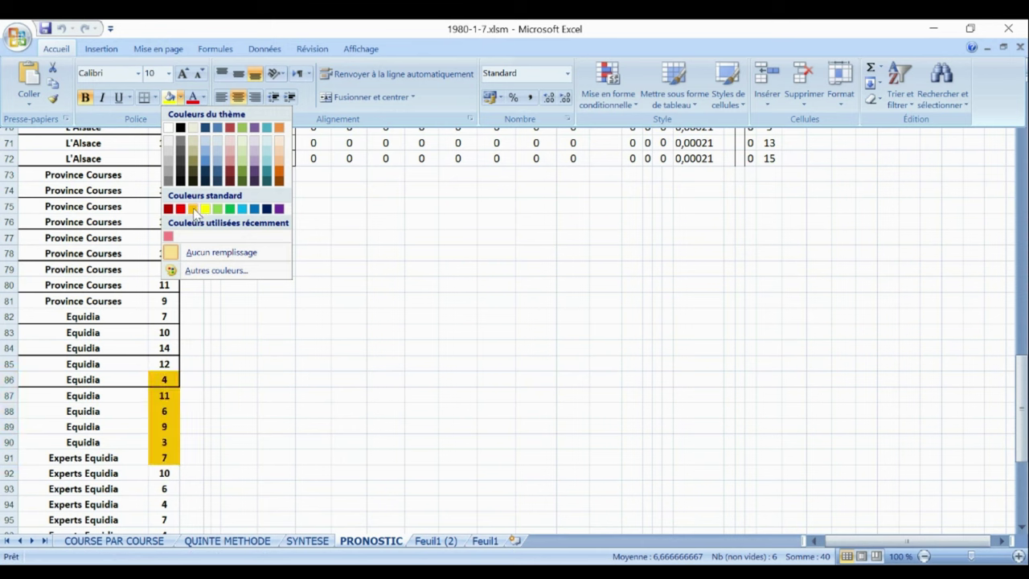
click(302, 430)
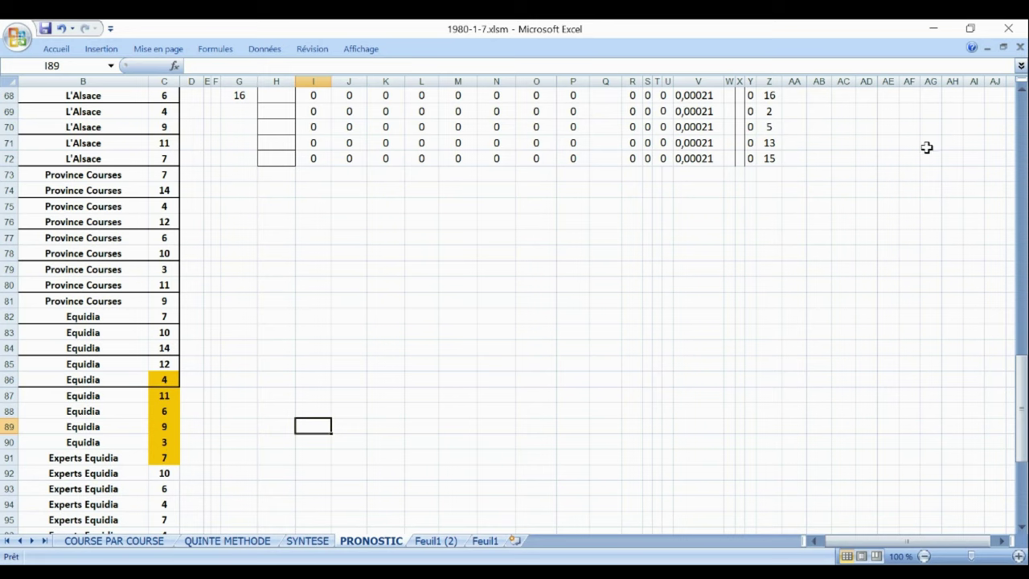
- Set the COURSE number to 4 to load the fourth race's forecasts
mouse_move(1023, 404)
mouse_down()
mouse_move(1018, 209)
mouse_move(997, 73)
mouse_up()
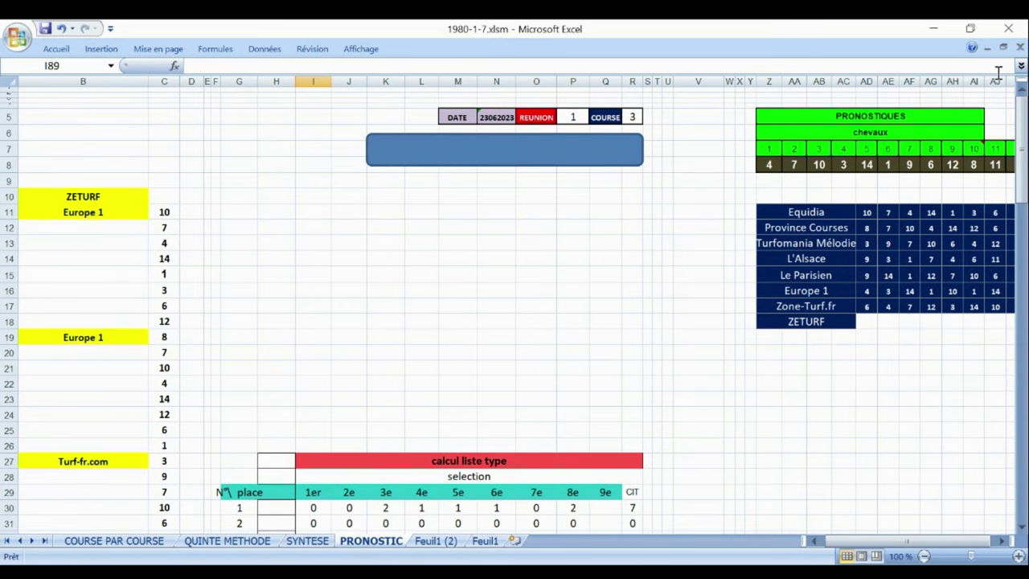
click(631, 116)
click(645, 118)
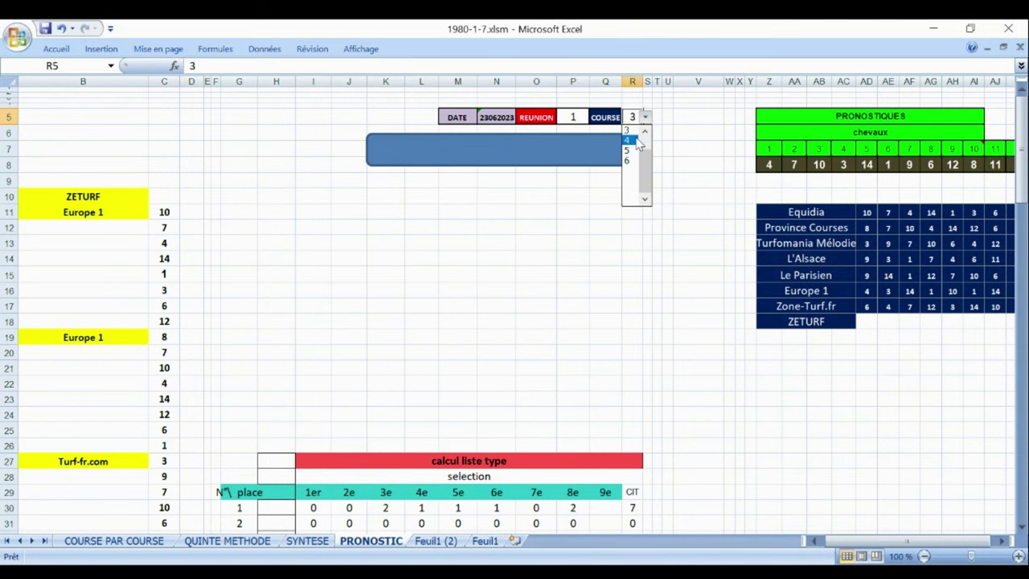
click(635, 141)
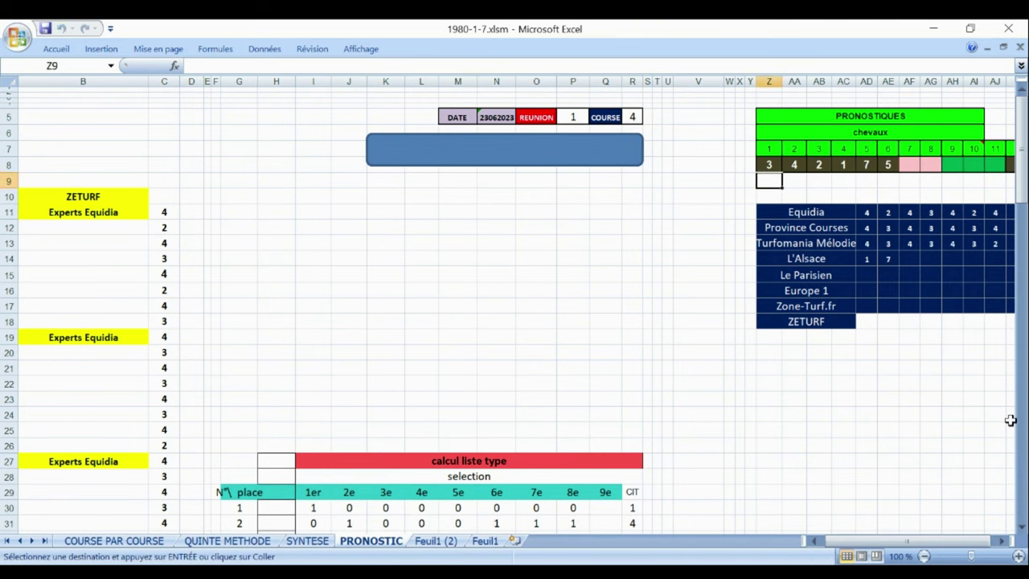
drag(913, 545, 939, 534)
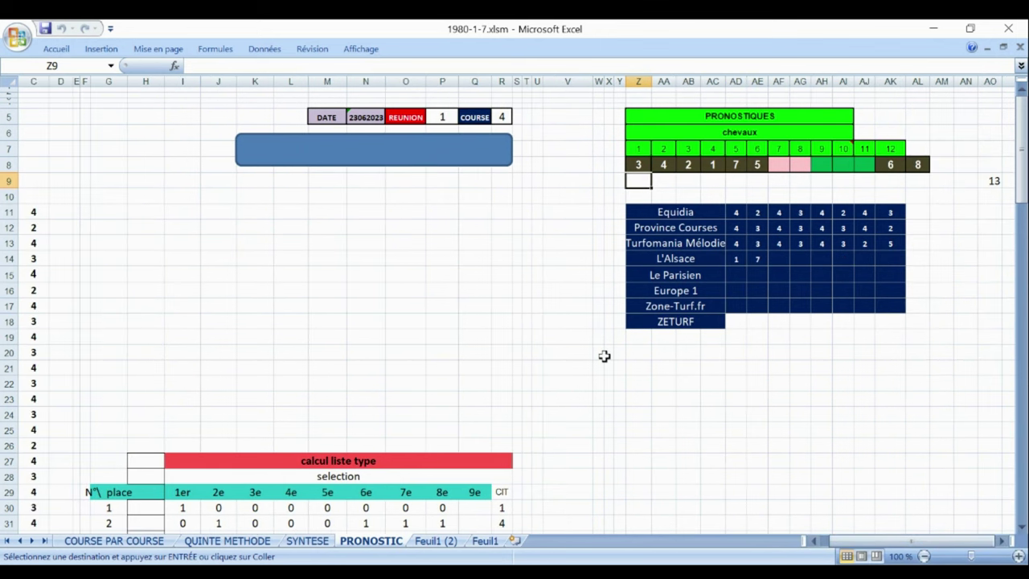
- Switch the COURSE number to 5 to load the fifth race's forecasts
click(501, 118)
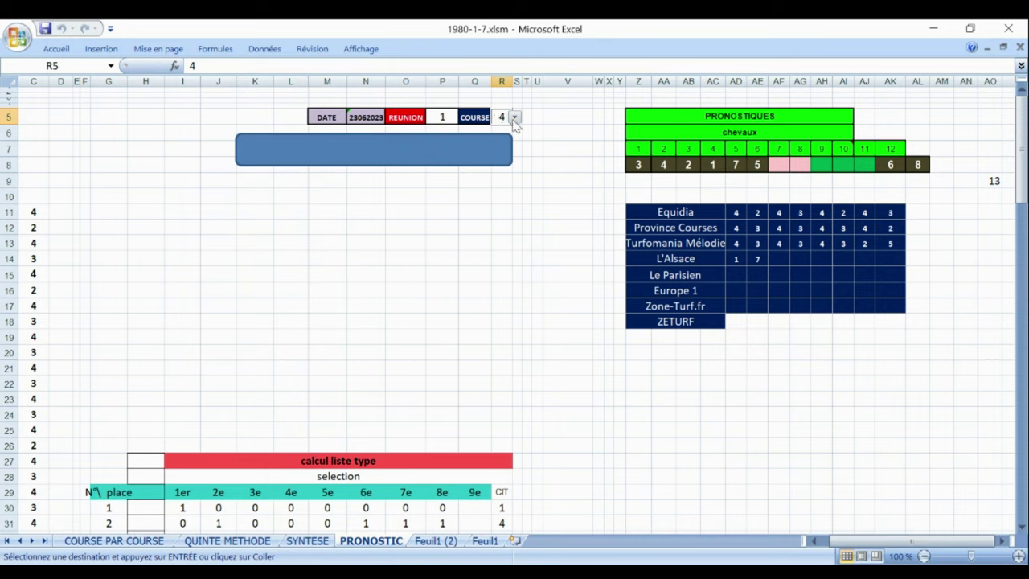
click(515, 118)
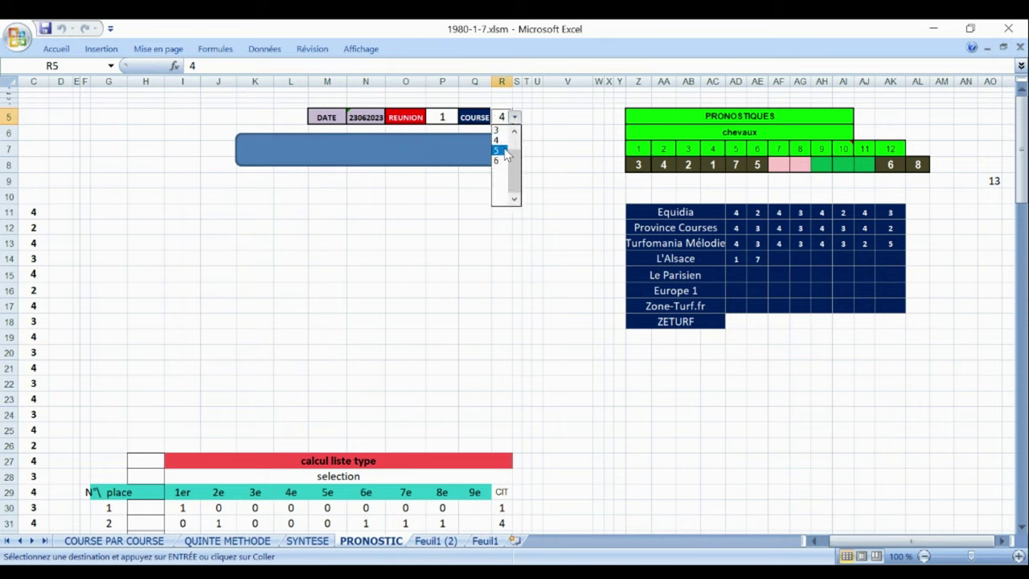
click(497, 150)
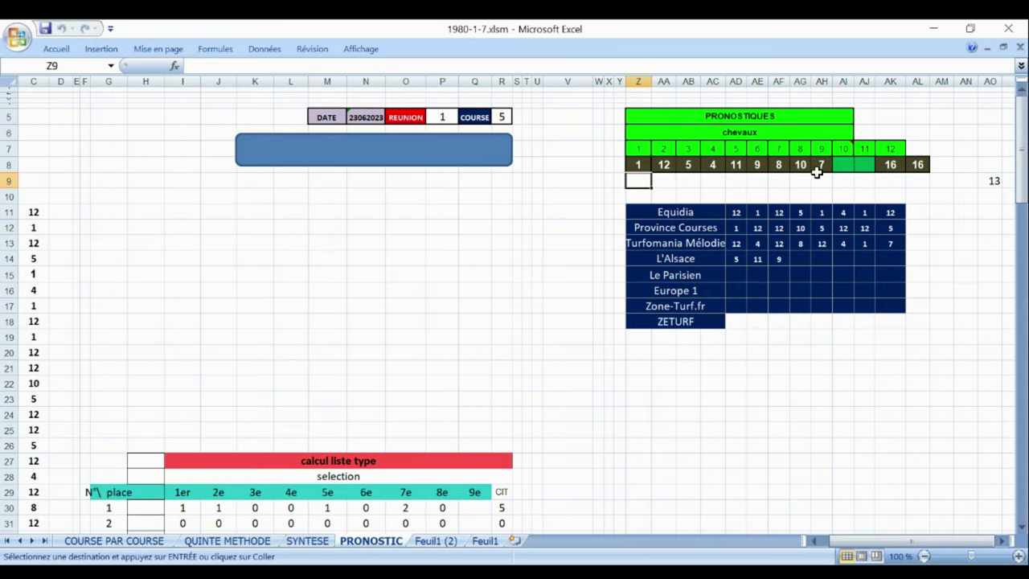
- Select 6 as the COURSE number to load the sixth race's forecasts
click(504, 117)
click(516, 117)
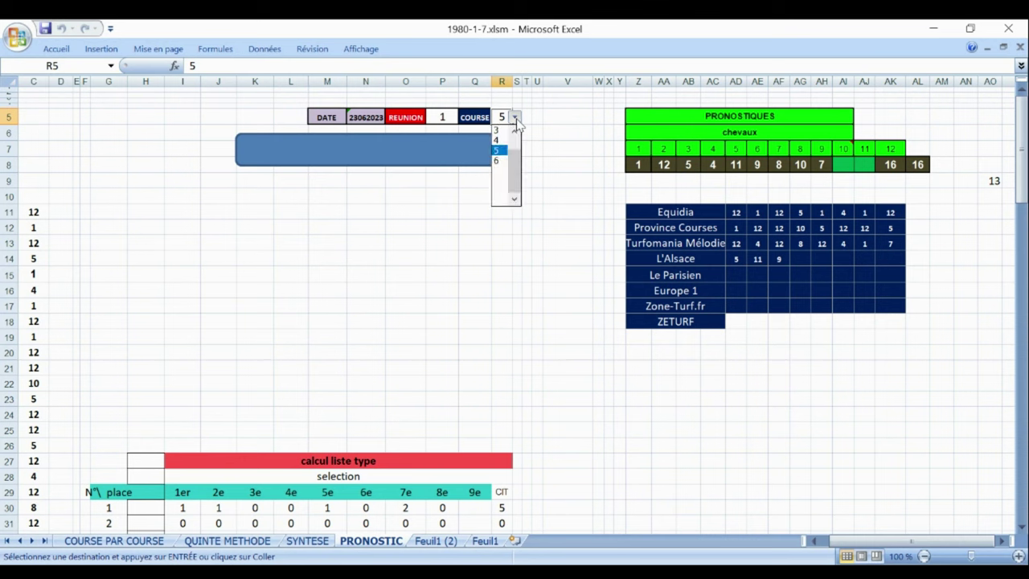
click(502, 162)
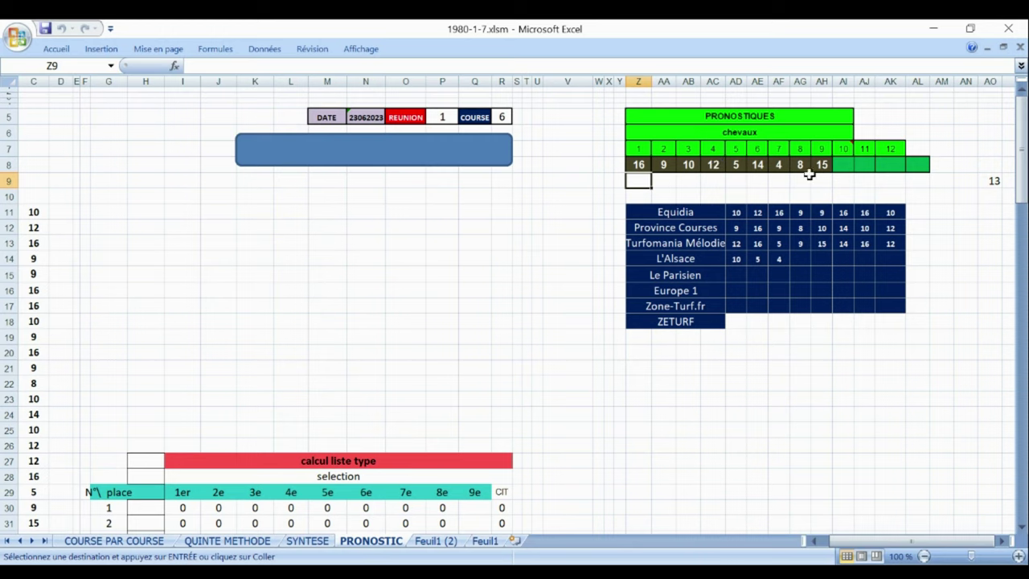
- Add the race numbers 7 and 8 to the COURSE source list in cells S11 and S12
click(517, 81)
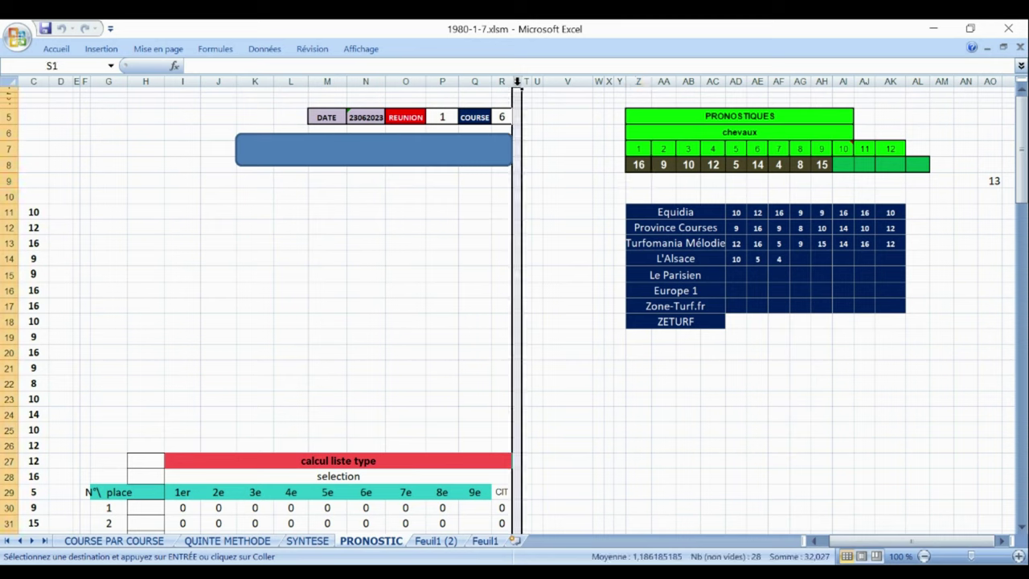
click(517, 209)
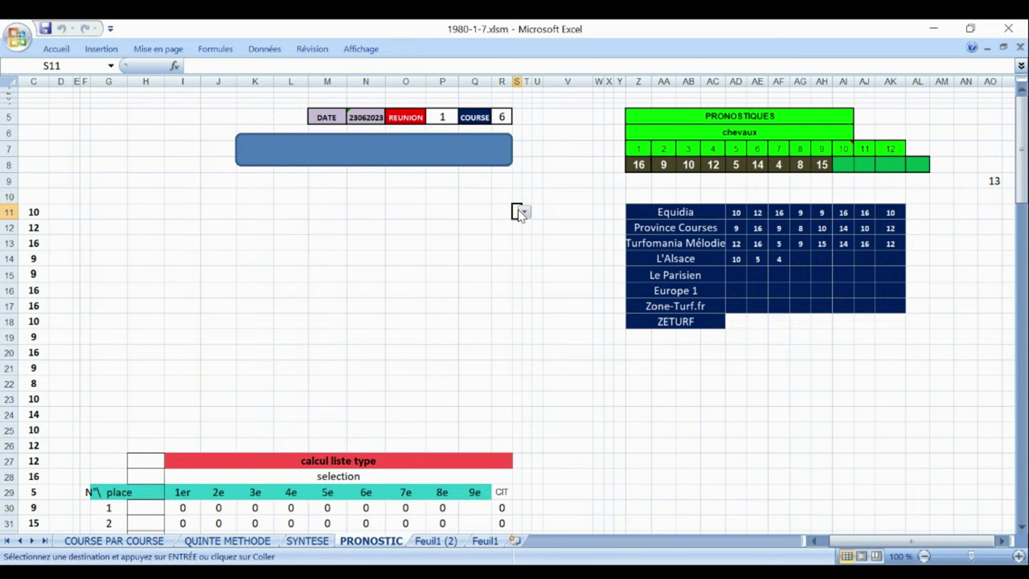
text(7)
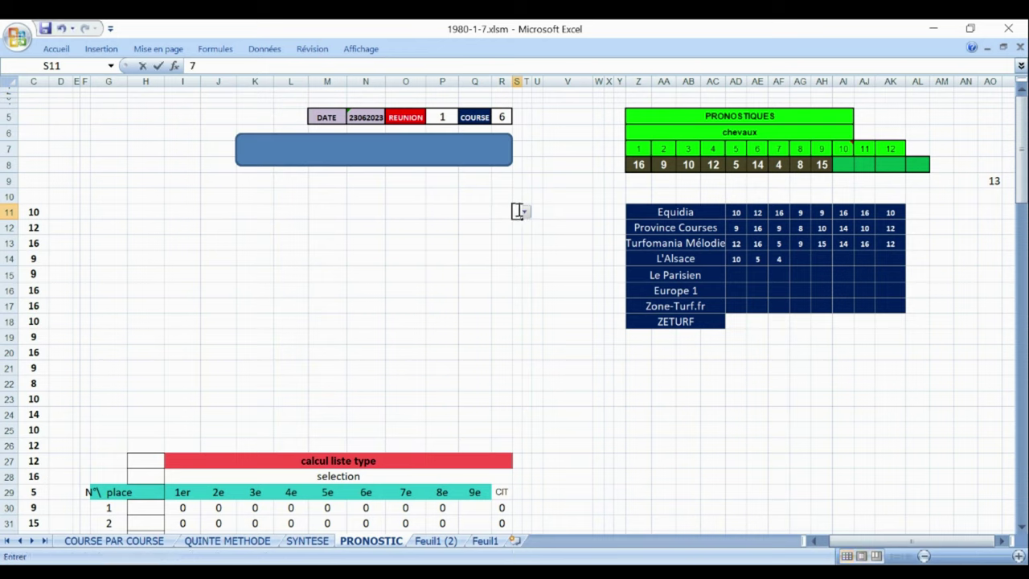
key(Return)
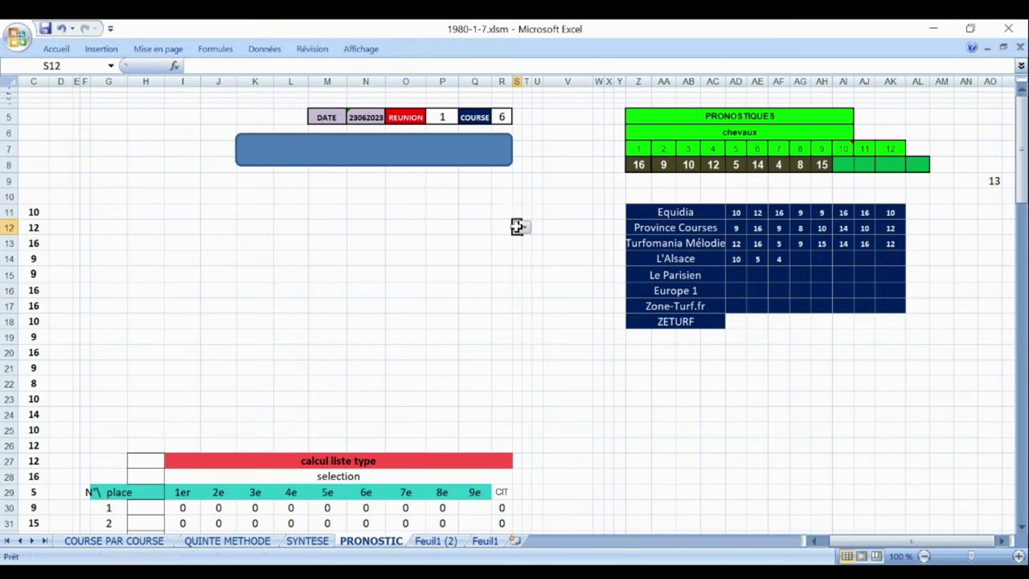
text(8)
- Choose the newly added 7 as the COURSE number to load the seventh race's forecasts
click(499, 115)
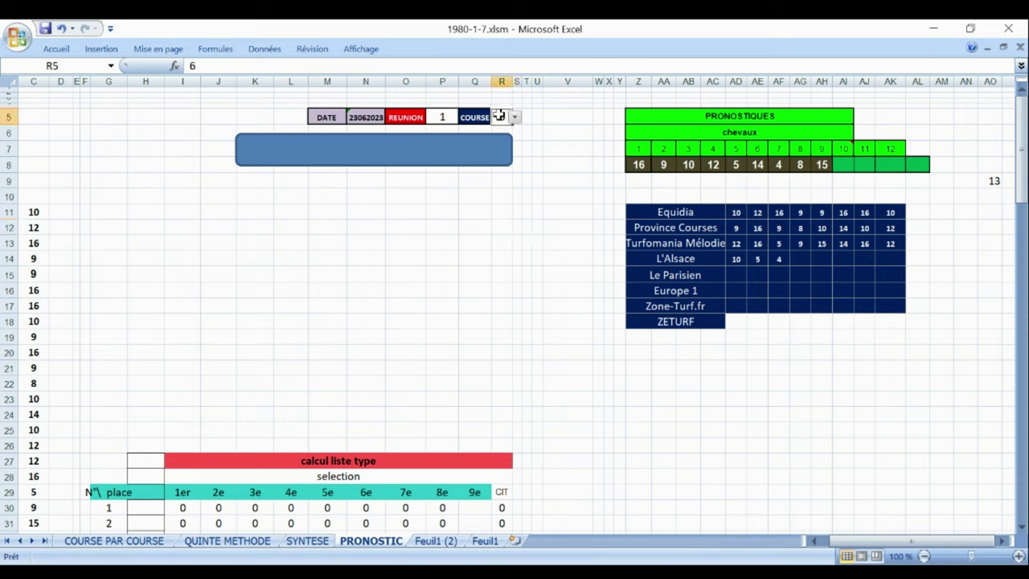
click(515, 118)
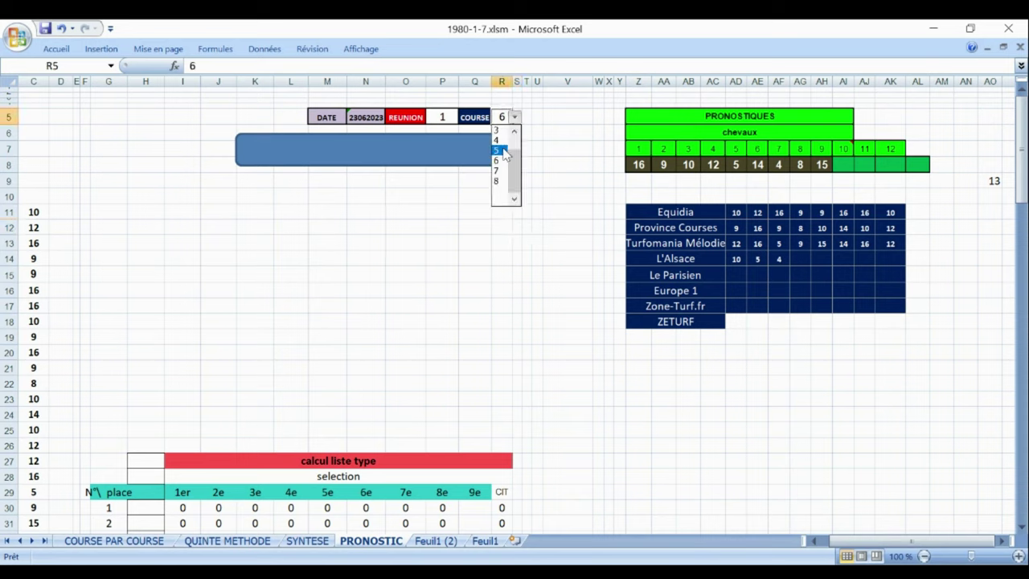
click(498, 171)
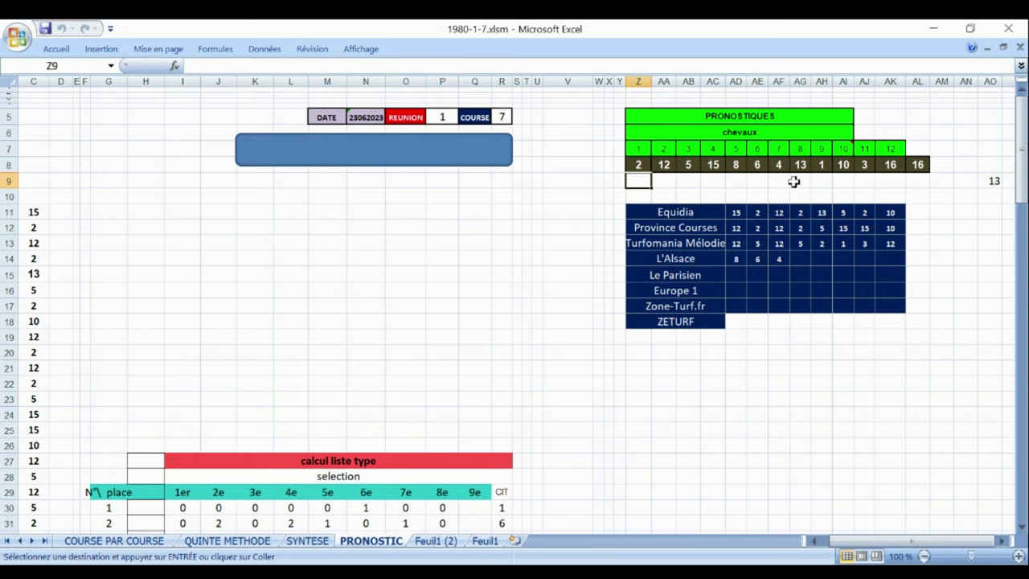
- Try to load the forecasts for COURSE 8 and end the macro at the runtime error
click(503, 117)
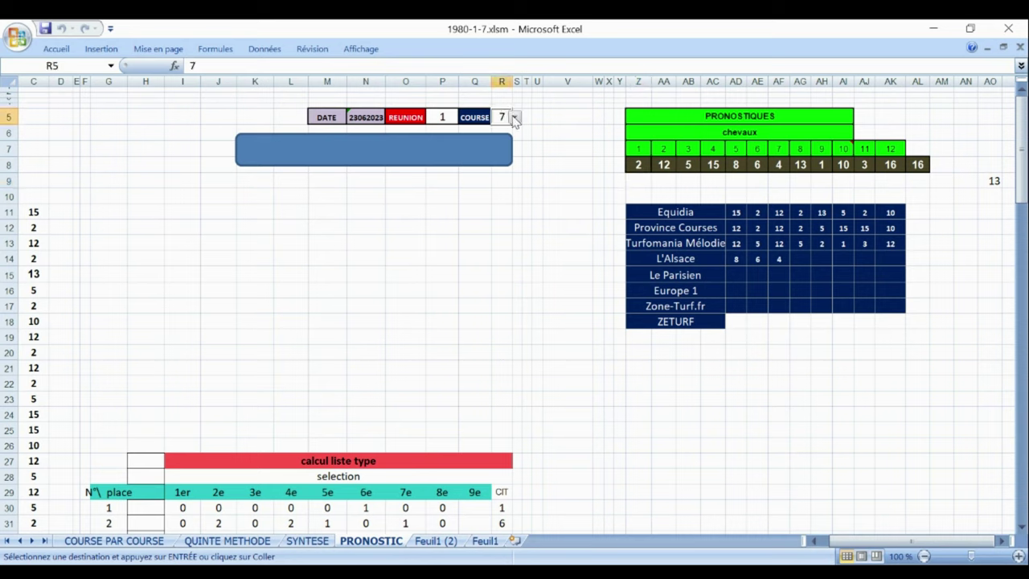
click(515, 117)
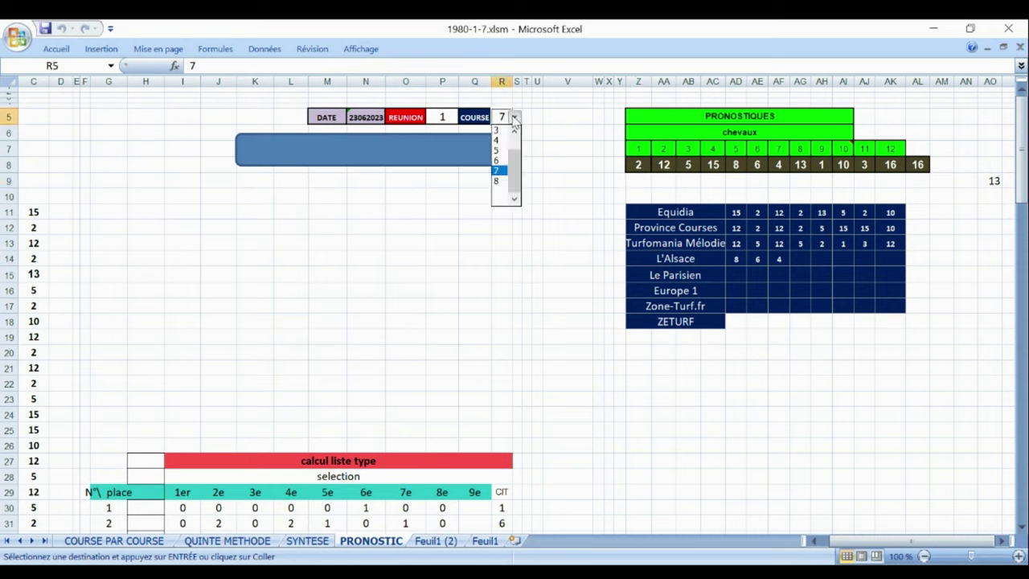
click(500, 182)
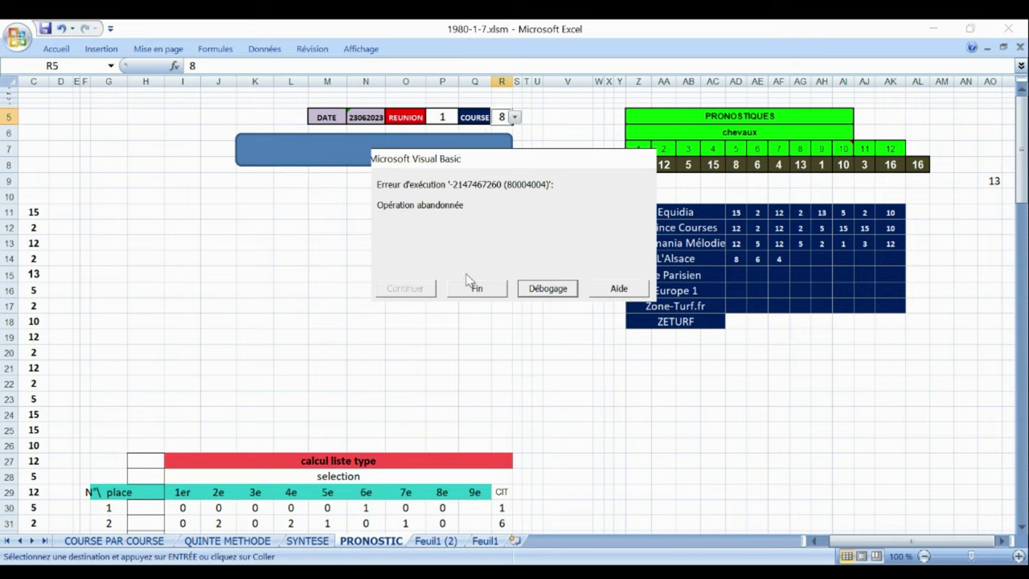
click(471, 288)
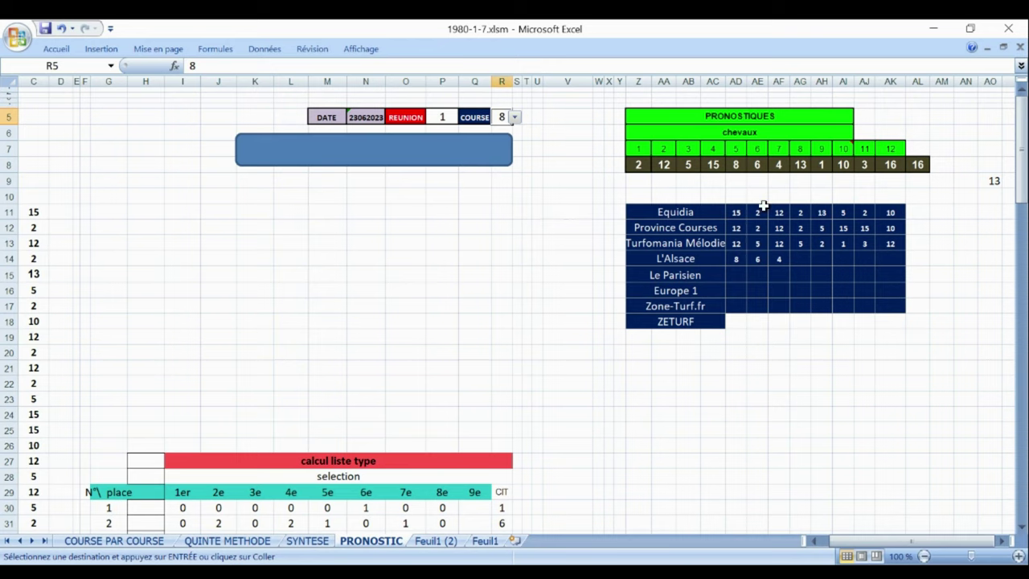
click(1021, 196)
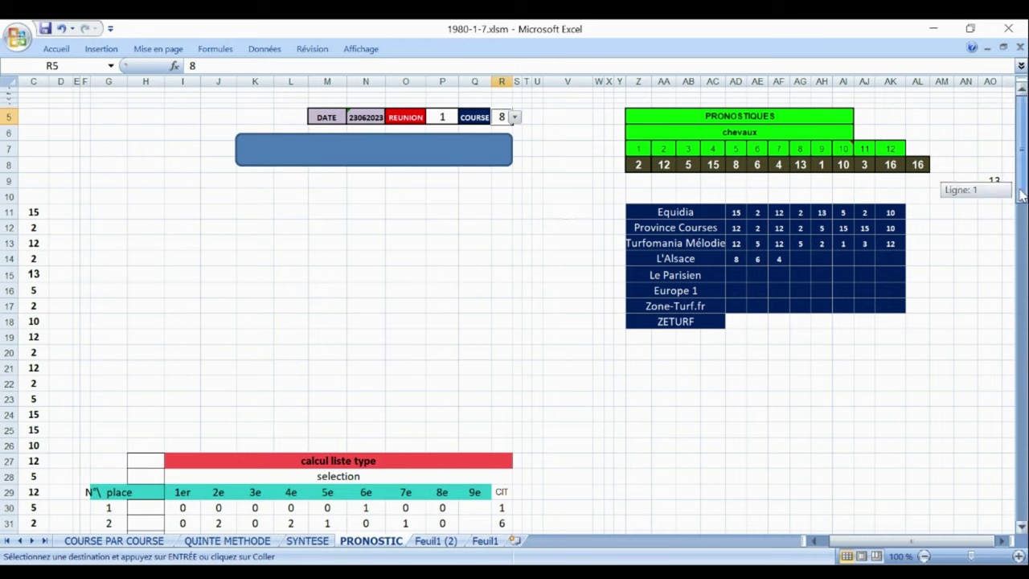
- Set the COURSE number back to 3 and open the Feuil1 (2) sheet with that race's forecast synthesis
click(515, 118)
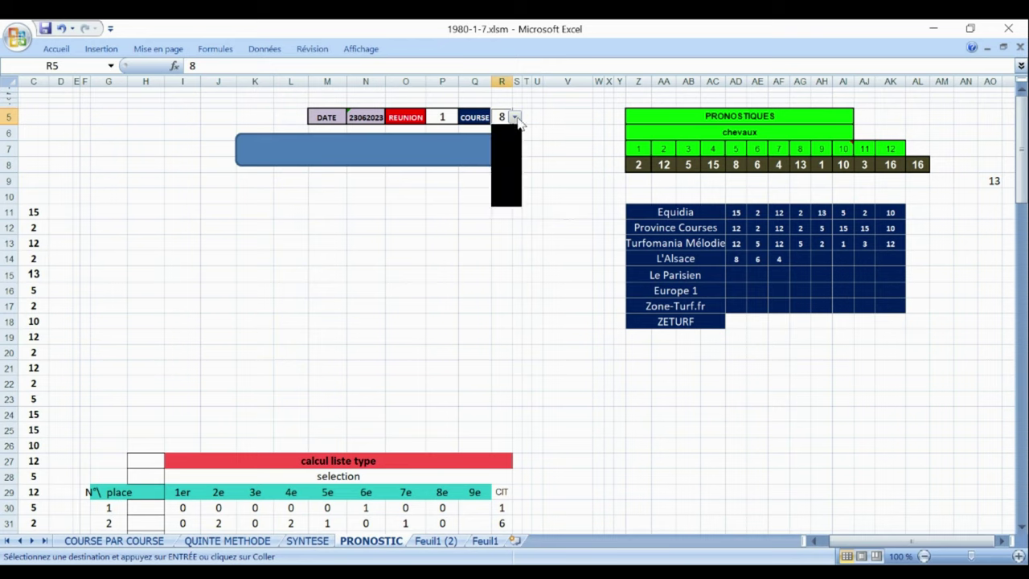
click(500, 131)
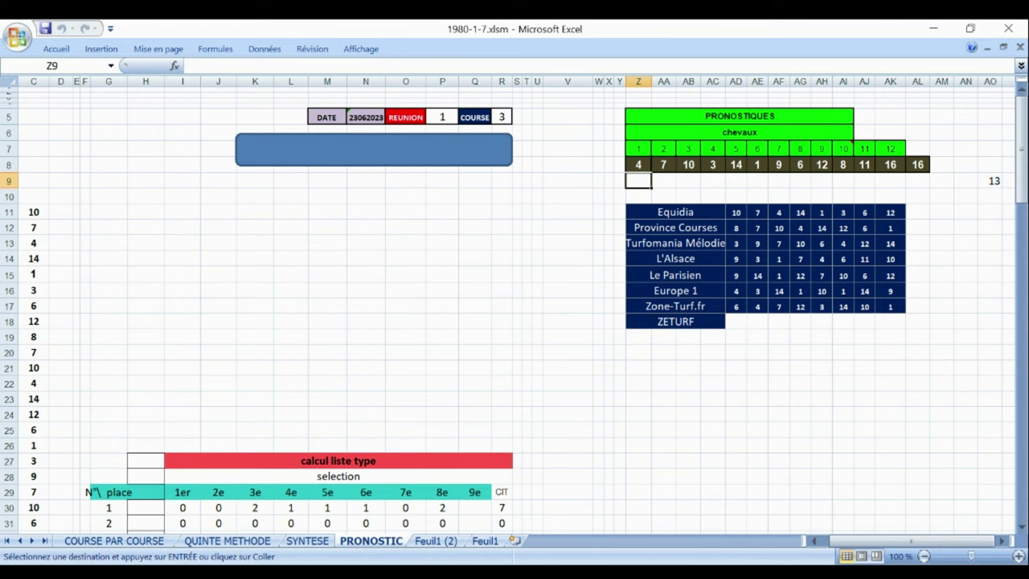
click(436, 540)
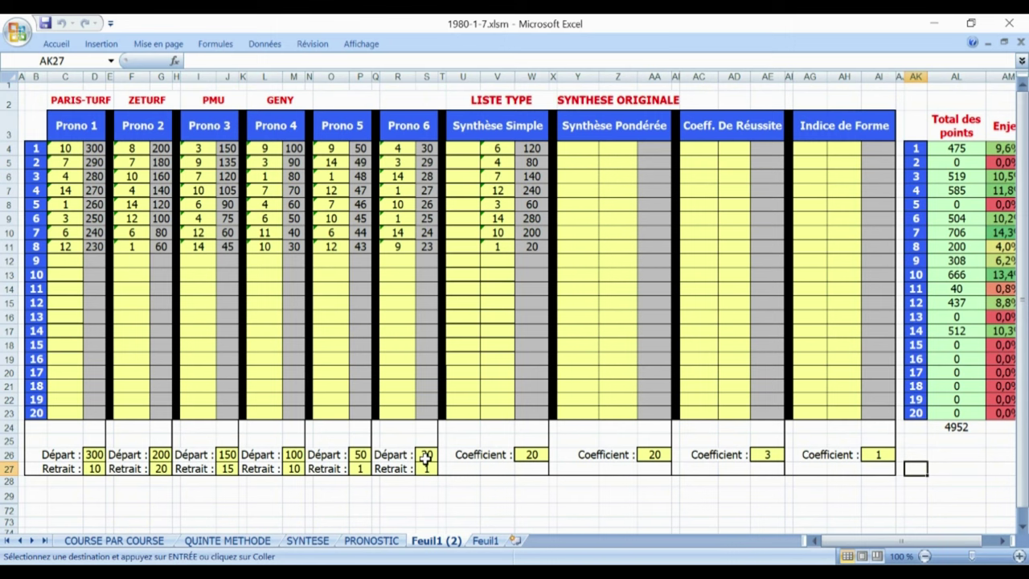